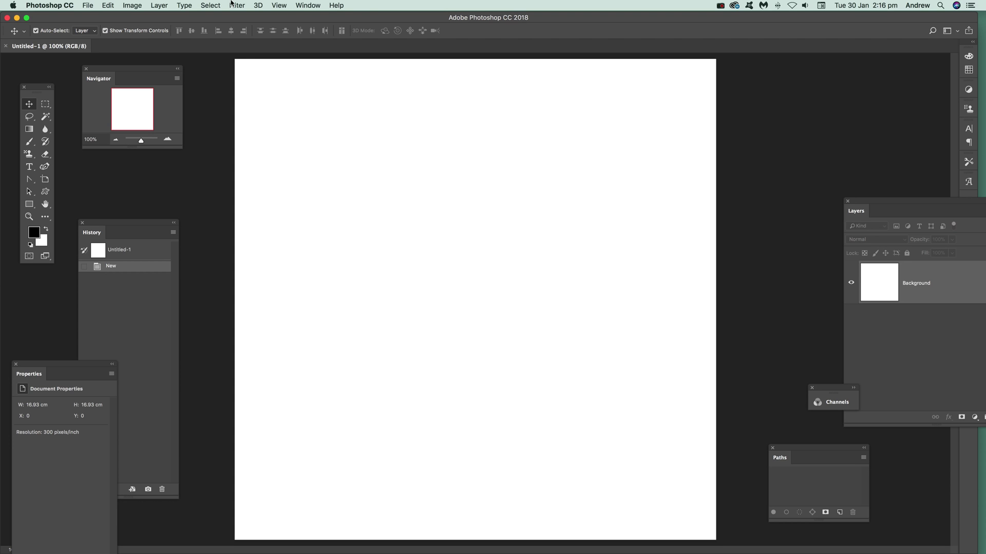
# Step: Add a New Guide Layout of 4 columns and 4 rows to the canvas
pyautogui.click(281, 6)
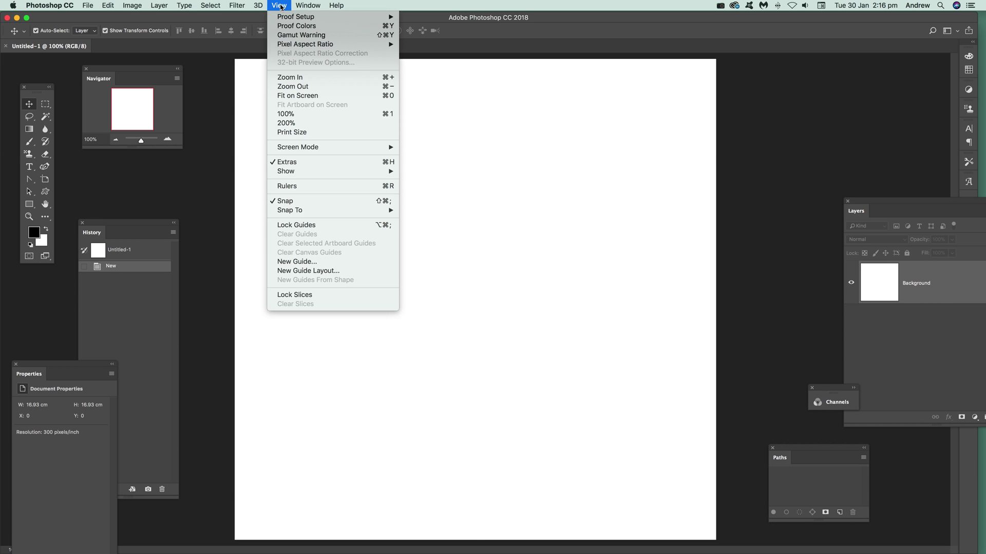
pyautogui.click(305, 272)
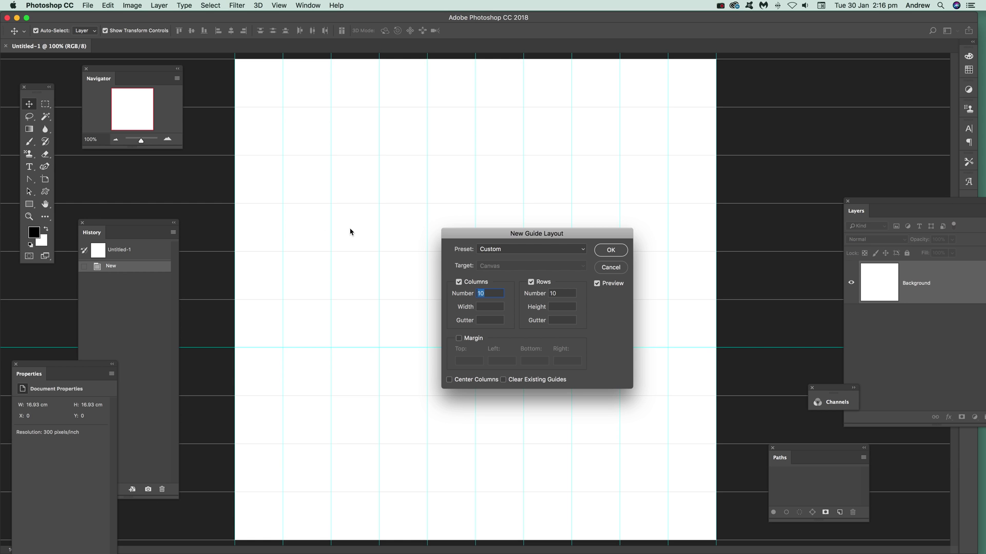
pyautogui.write('4')
pyautogui.doubleClick(561, 294)
pyautogui.write('4')
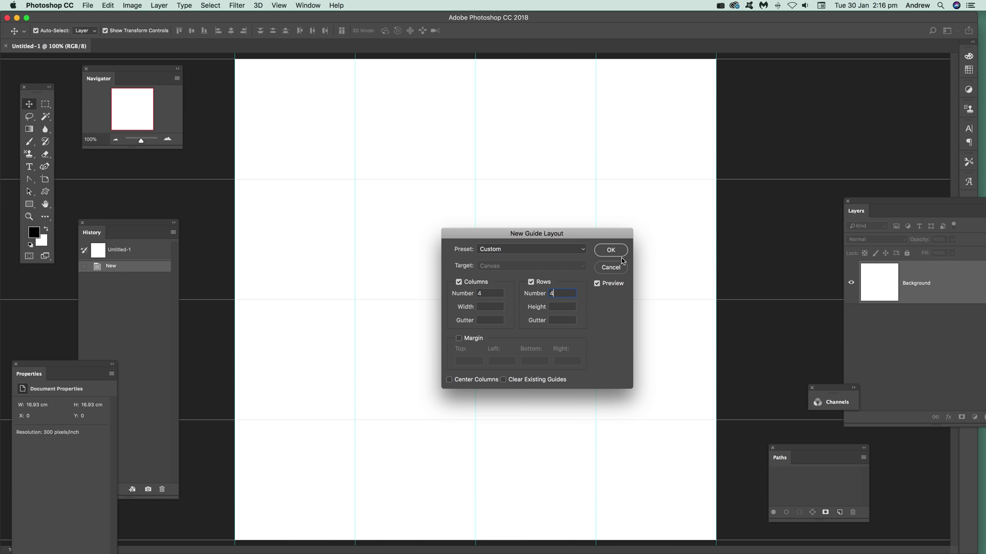
pyautogui.click(613, 252)
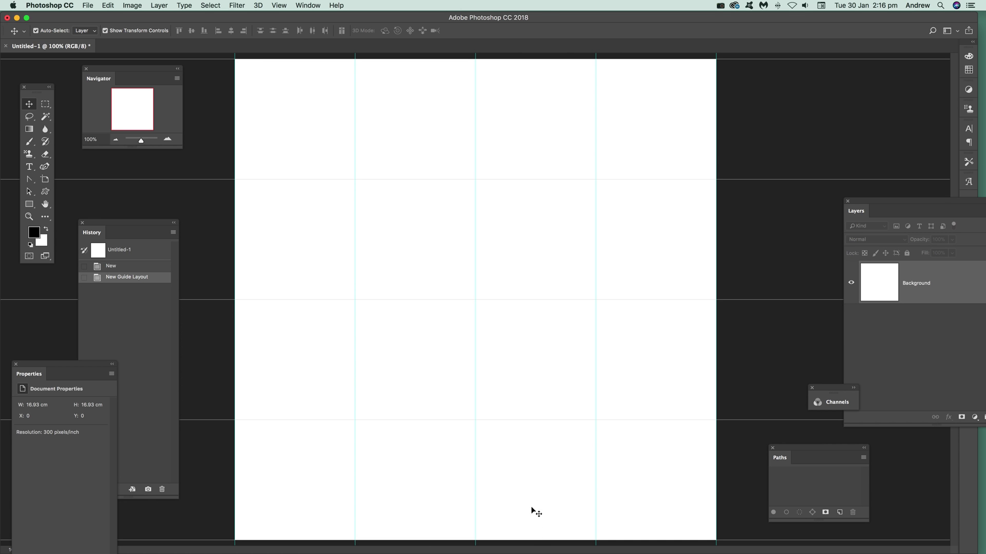
# Step: Type a bold Arial numeral 1 and position it in the top-left grid cell
pyautogui.click(29, 167)
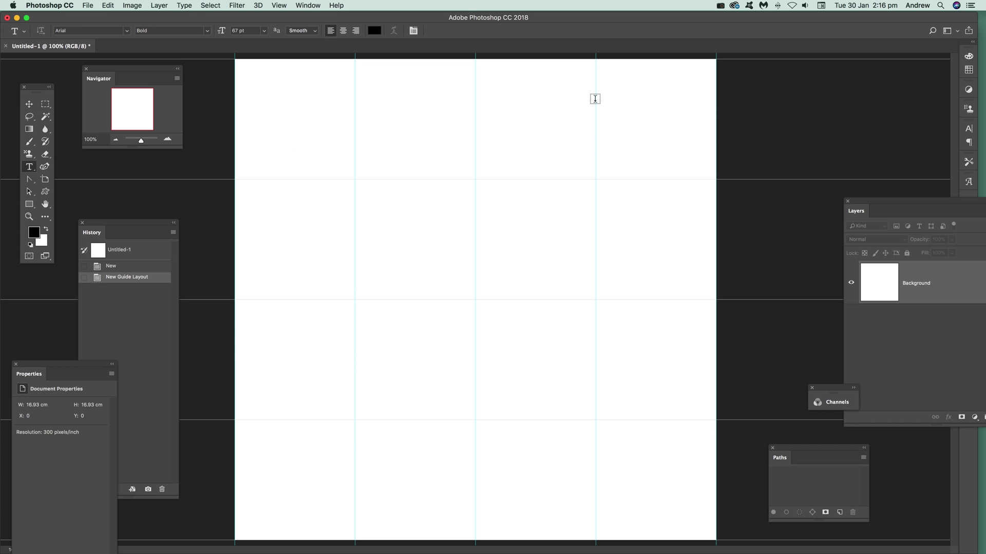
pyautogui.click(305, 133)
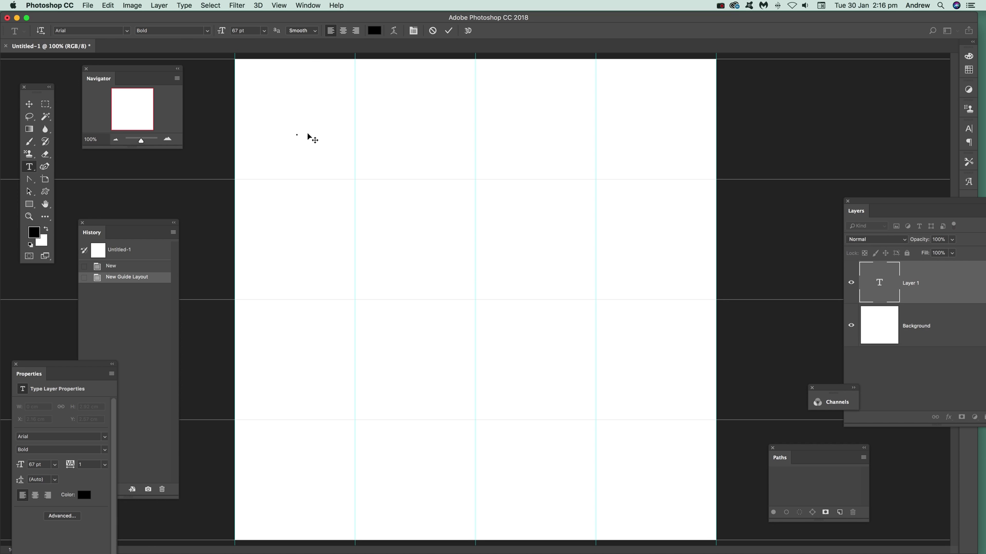
pyautogui.write('1')
pyautogui.click(29, 105)
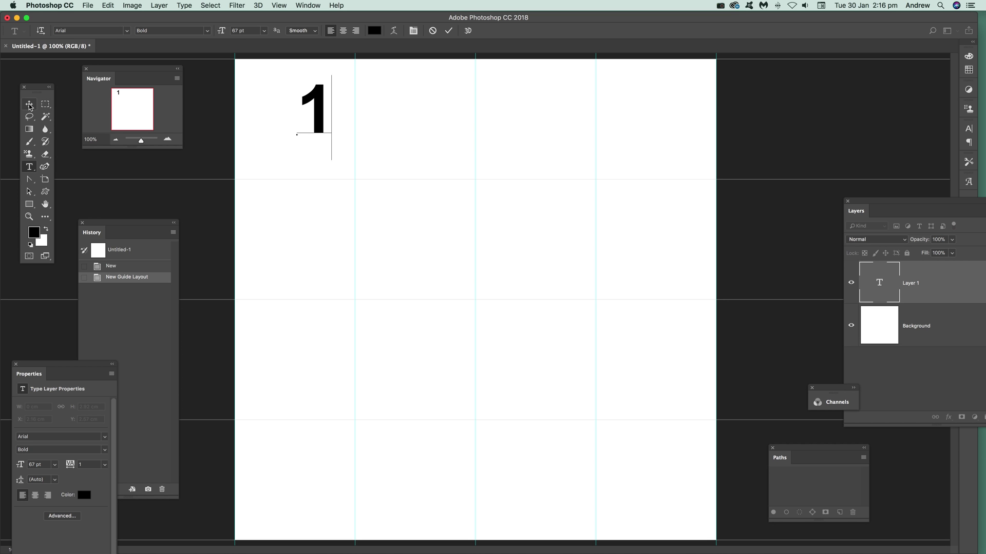
pyautogui.moveTo(312, 99); pyautogui.dragTo(307, 108)
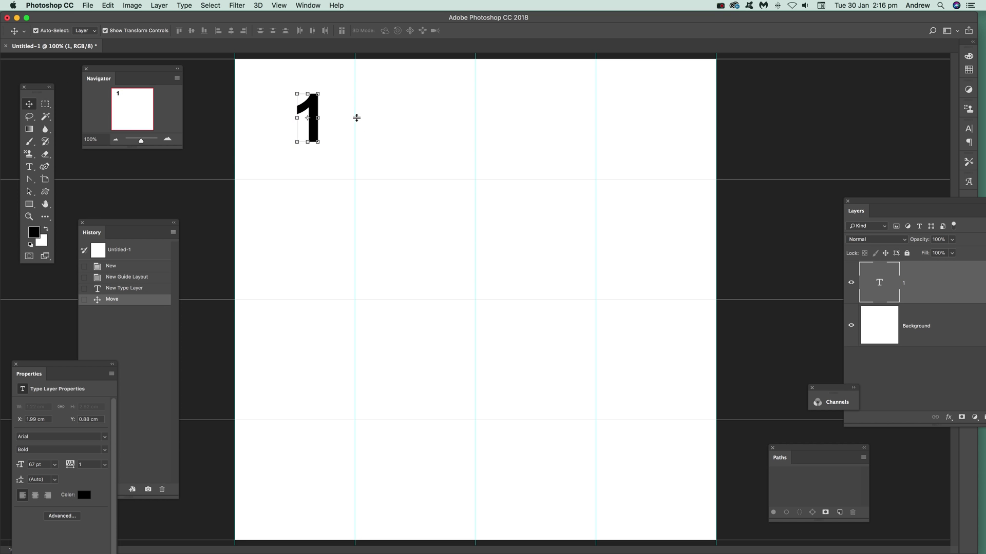
# Step: Alt-drag copies of the numeral 1 into the other grid cells
pyautogui.moveTo(308, 111); pyautogui.dragTo(537, 232)
pyautogui.moveTo(538, 232); pyautogui.dragTo(301, 358)
pyautogui.moveTo(303, 351); pyautogui.dragTo(302, 350)
pyautogui.moveTo(301, 351); pyautogui.dragTo(418, 350)
pyautogui.click(159, 6)
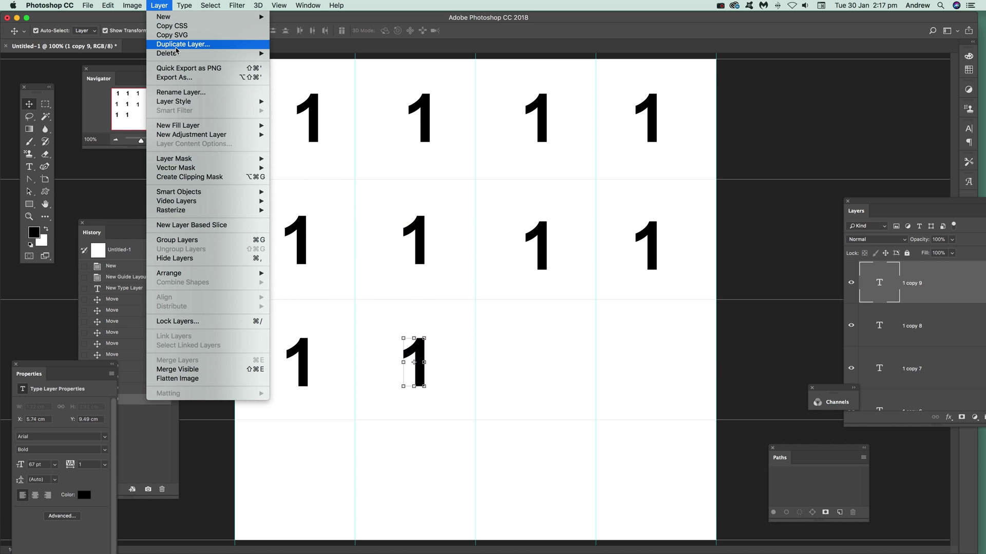
pyautogui.click(728, 369)
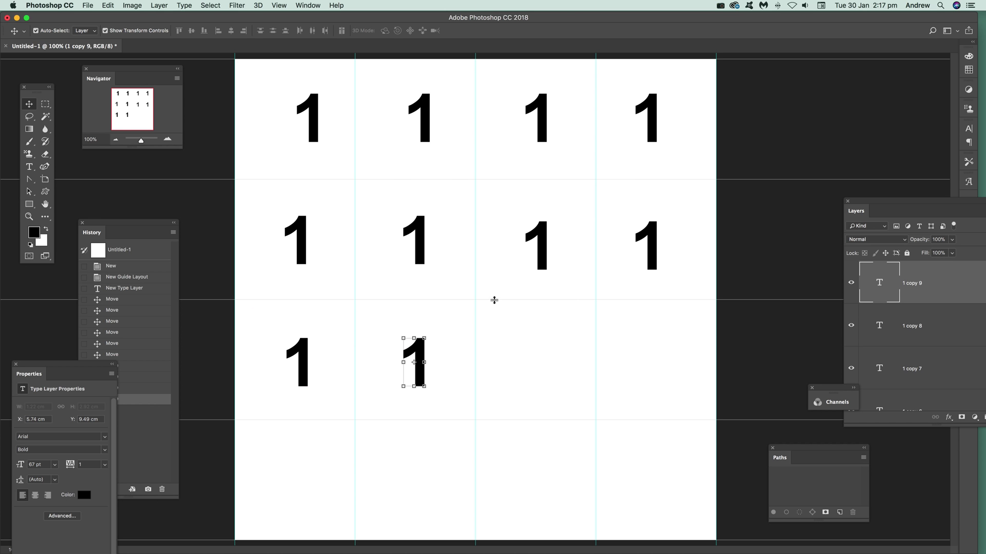
pyautogui.moveTo(419, 350); pyautogui.dragTo(653, 482)
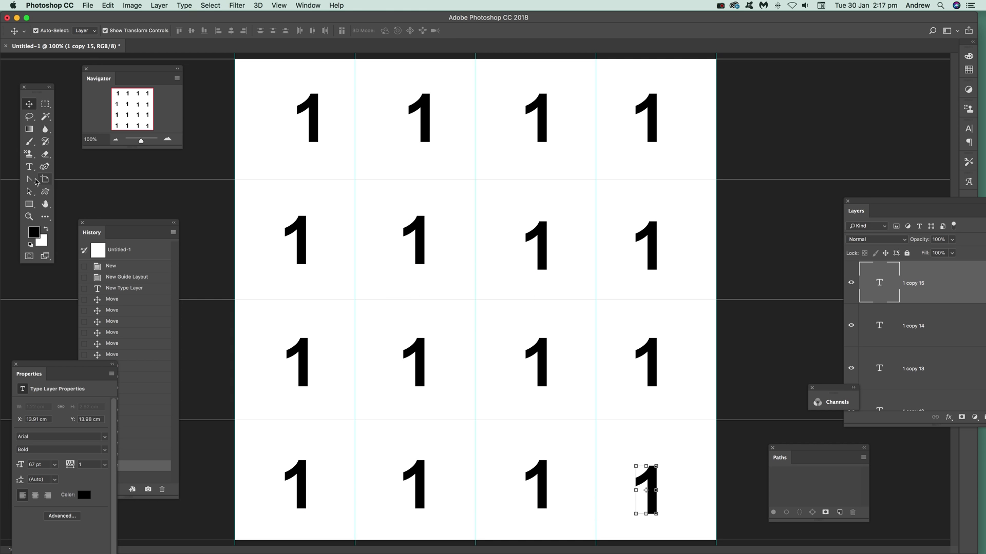
# Step: Change the 1s in column 2 of rows 1 and 2 to 0
pyautogui.click(29, 167)
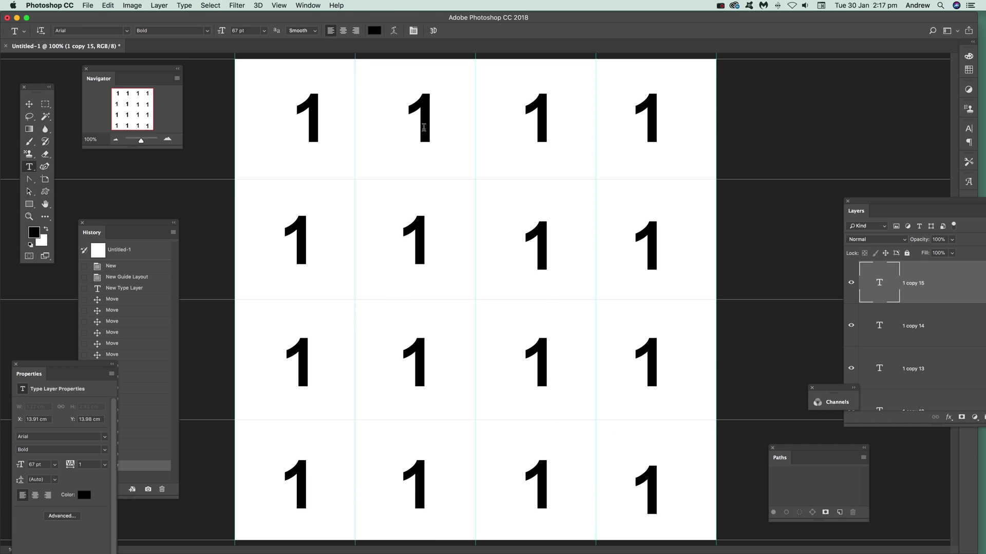
pyautogui.doubleClick(426, 127)
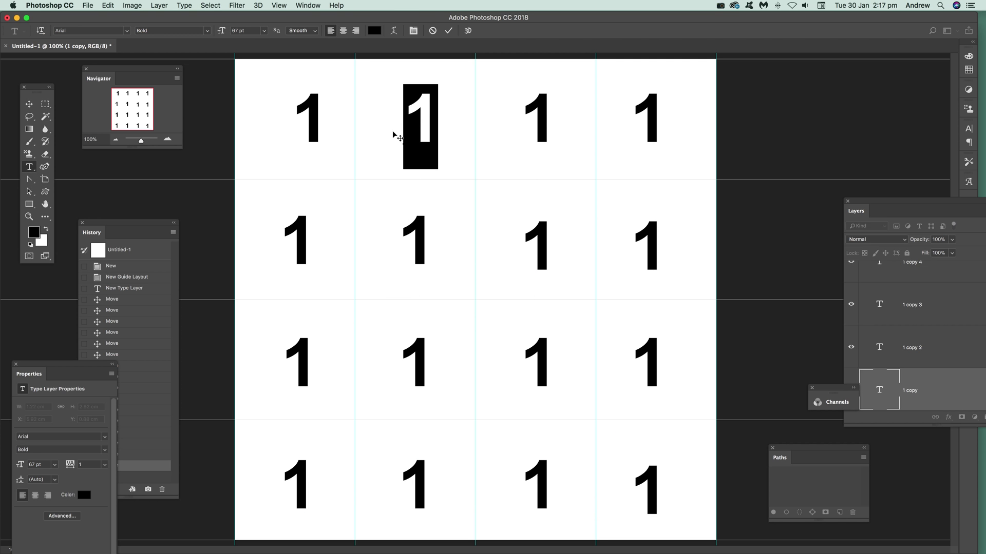
pyautogui.write('0')
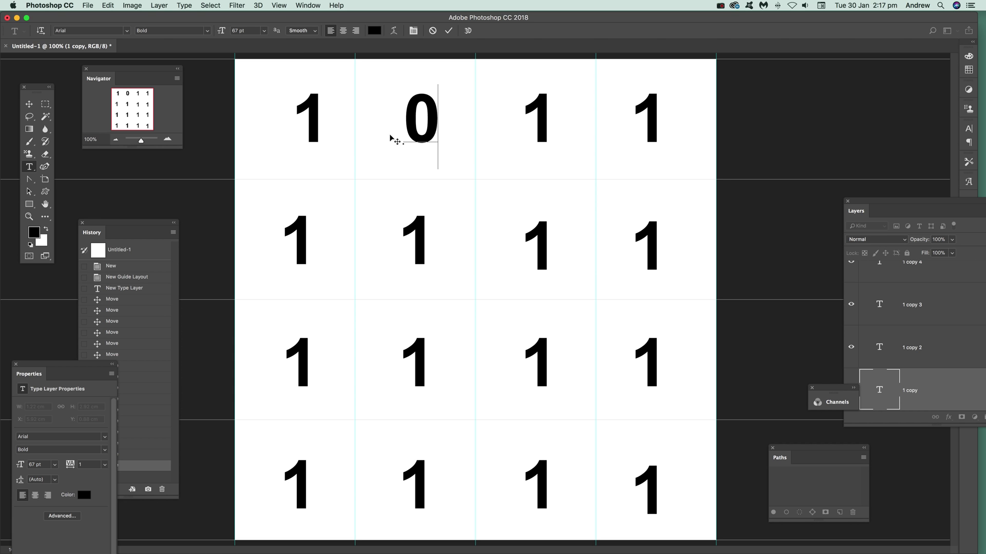
pyautogui.click(449, 32)
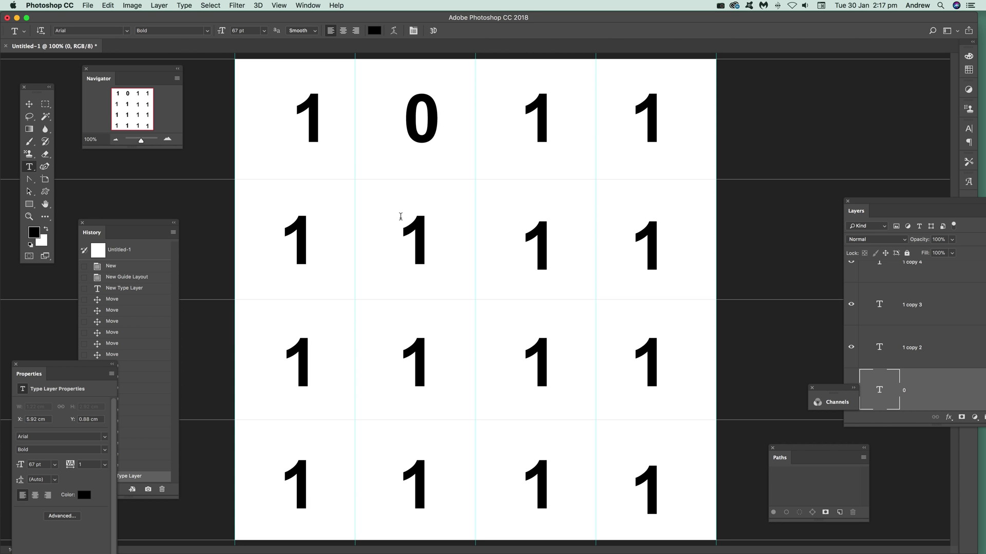
pyautogui.click(423, 241)
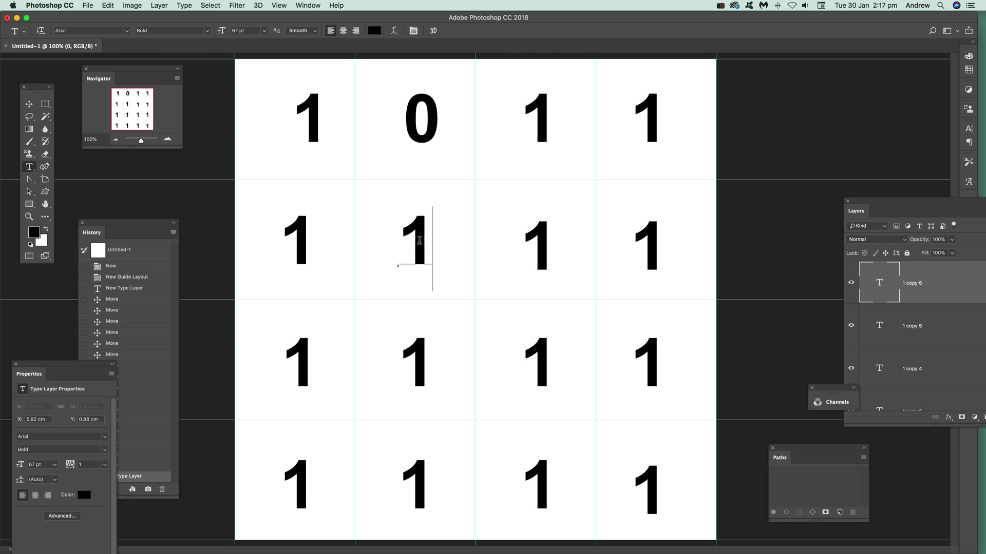
pyautogui.moveTo(422, 240); pyautogui.dragTo(404, 236)
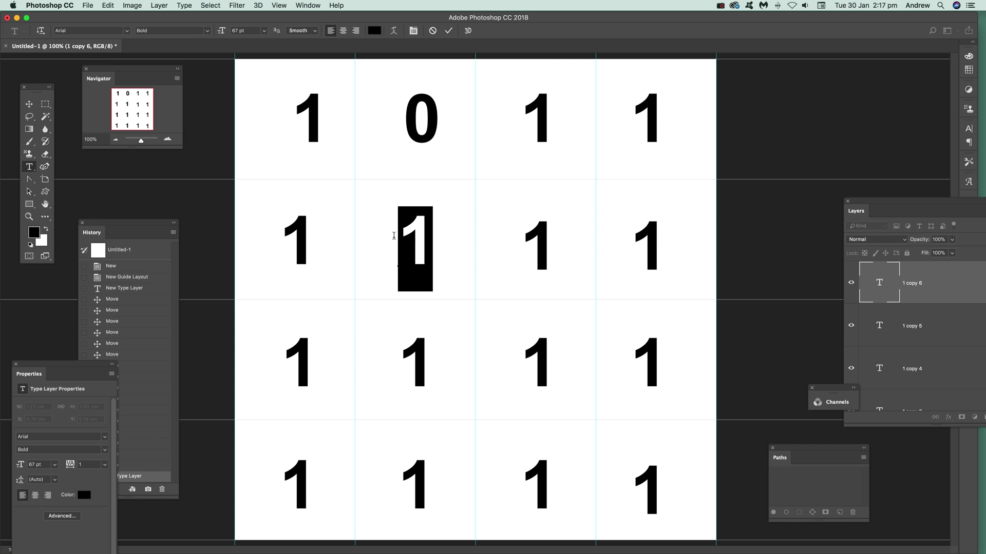
pyautogui.write('0')
pyautogui.click(448, 31)
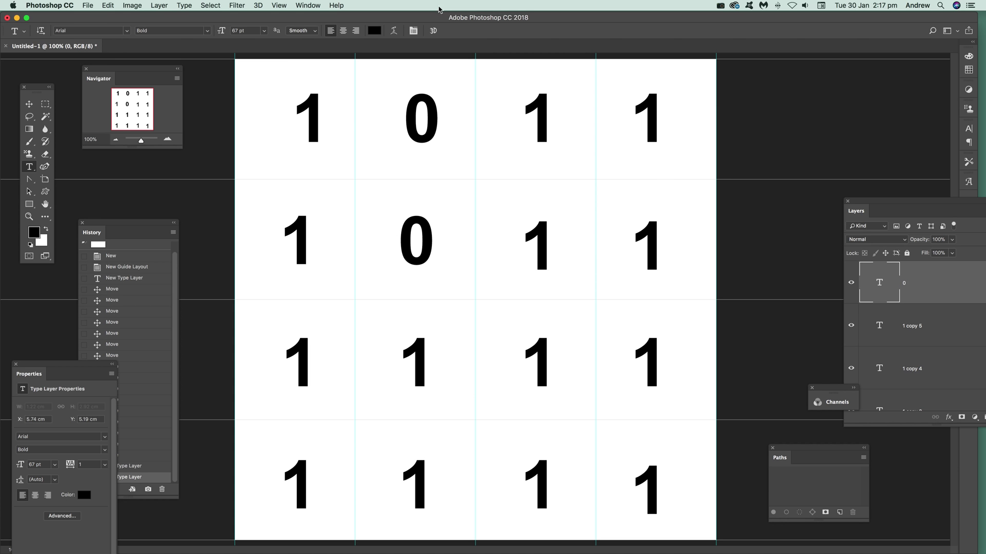
# Step: Change the row 3 column 4, bottom-left, top-right and bottom third-column 1s to 0
pyautogui.moveTo(645, 367); pyautogui.dragTo(667, 368)
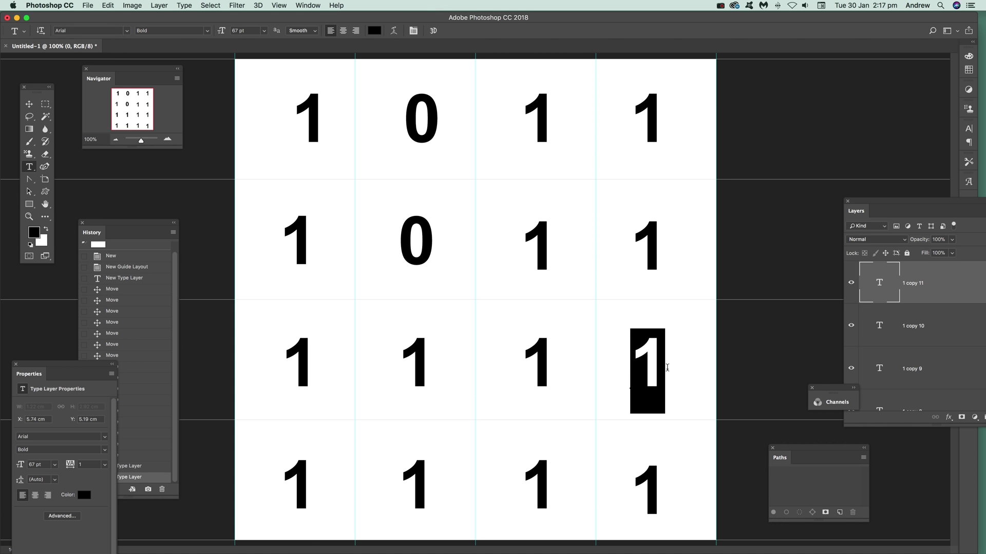
pyautogui.write('0')
pyautogui.click(306, 475)
pyautogui.moveTo(306, 475); pyautogui.dragTo(280, 477)
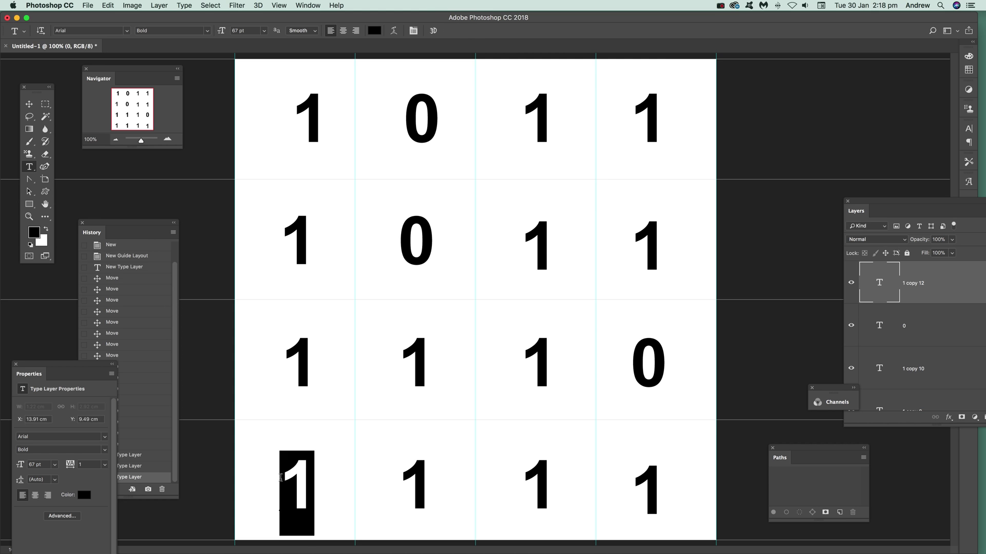
pyautogui.write('0')
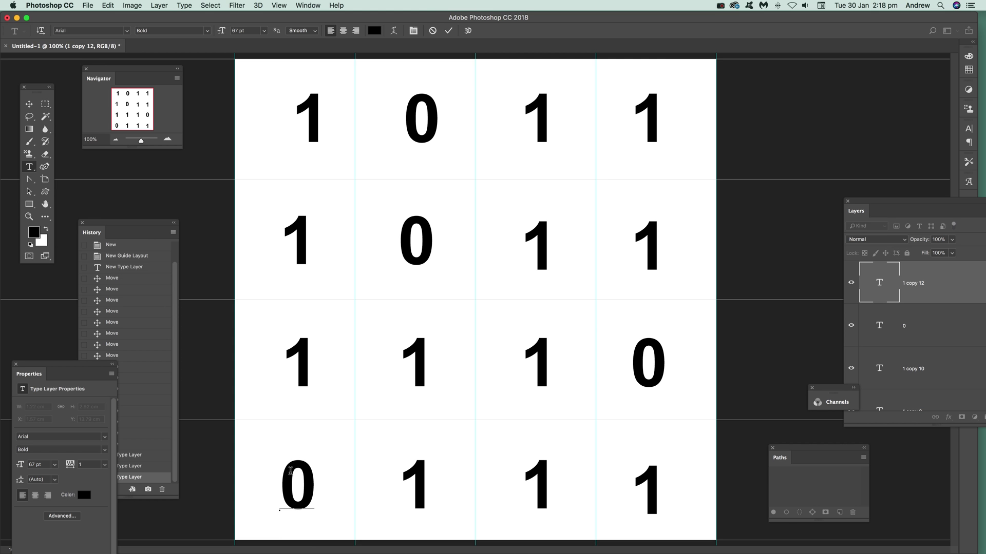
pyautogui.click(654, 112)
pyautogui.moveTo(662, 114); pyautogui.dragTo(636, 116)
pyautogui.write('0')
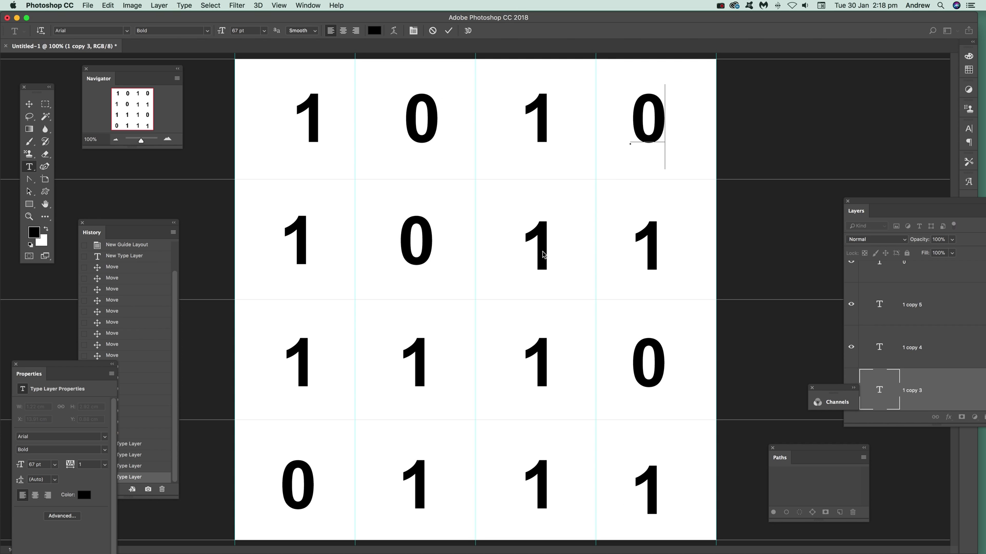
pyautogui.click(548, 488)
pyautogui.moveTo(554, 487); pyautogui.dragTo(519, 482)
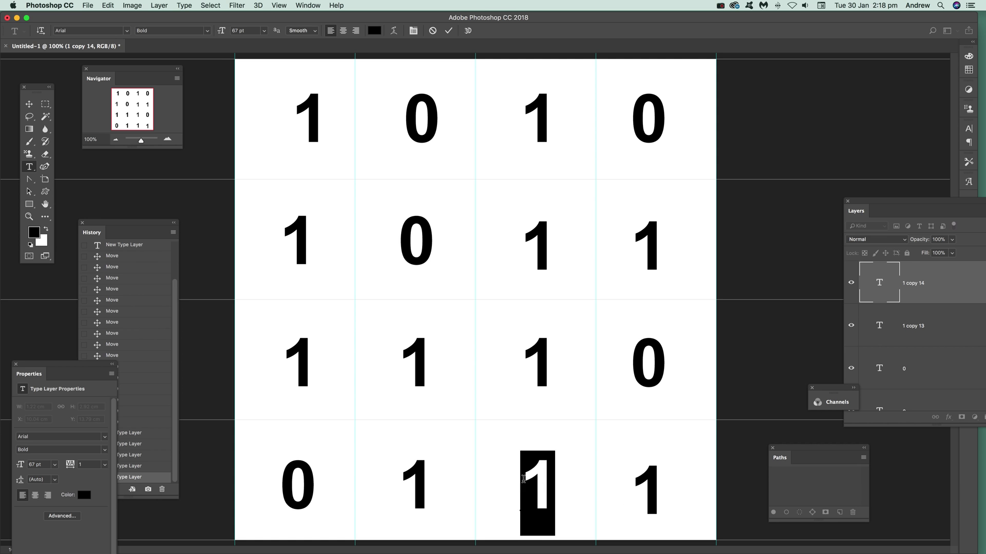
pyautogui.write('0')
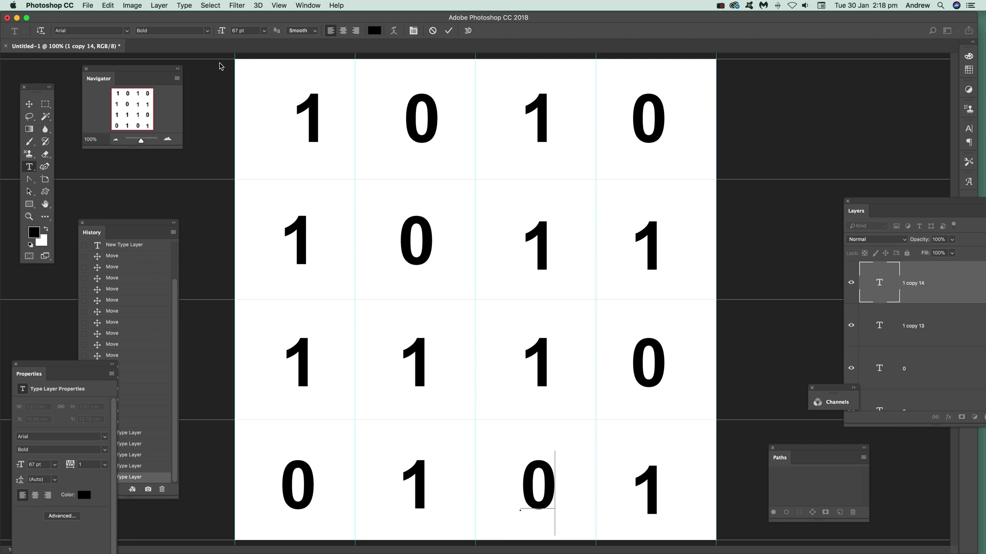
# Step: Move the Layers panel over the canvas and delete the white Background layer
pyautogui.click(29, 104)
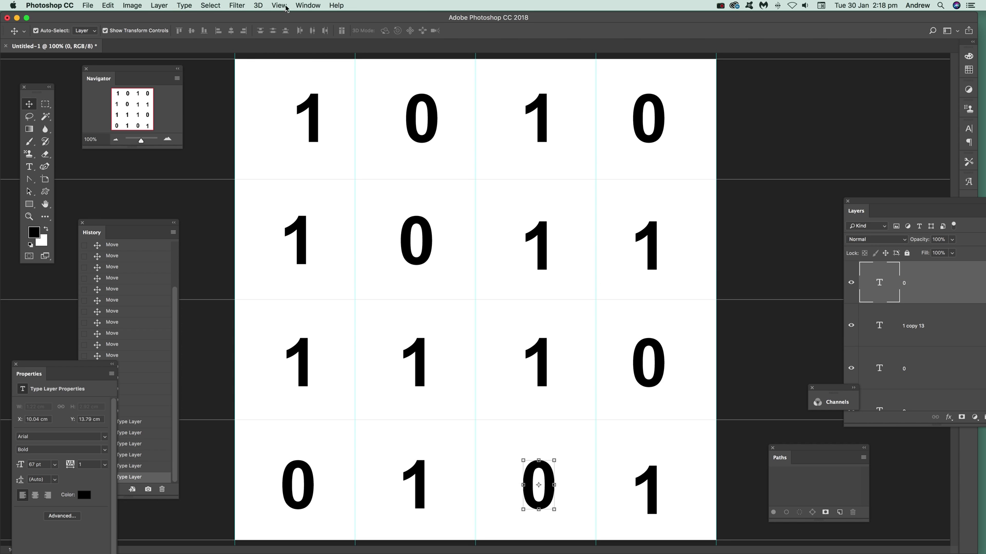
pyautogui.click(303, 6)
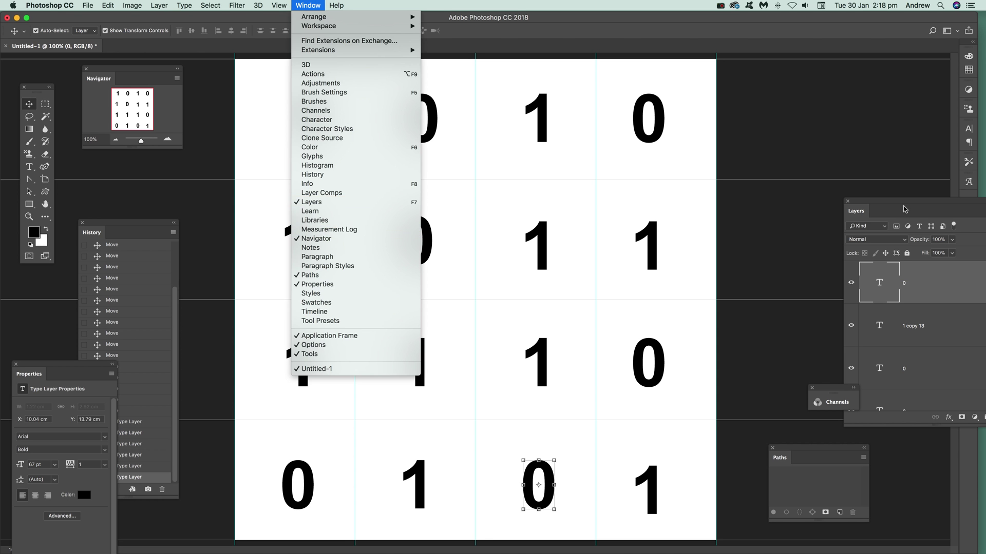
pyautogui.click(905, 208)
pyautogui.moveTo(906, 204); pyautogui.dragTo(749, 160)
pyautogui.moveTo(871, 247); pyautogui.dragTo(871, 375)
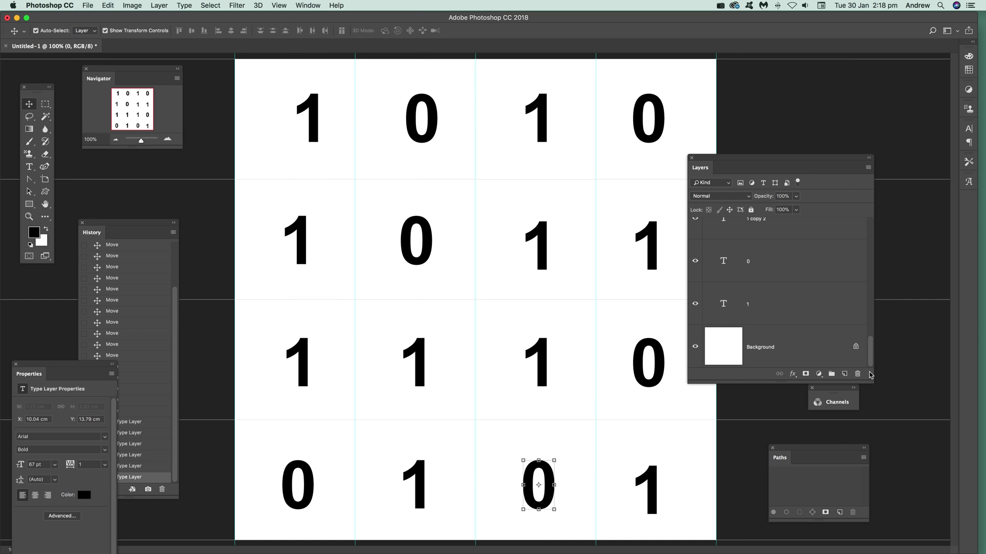
pyautogui.click(772, 357)
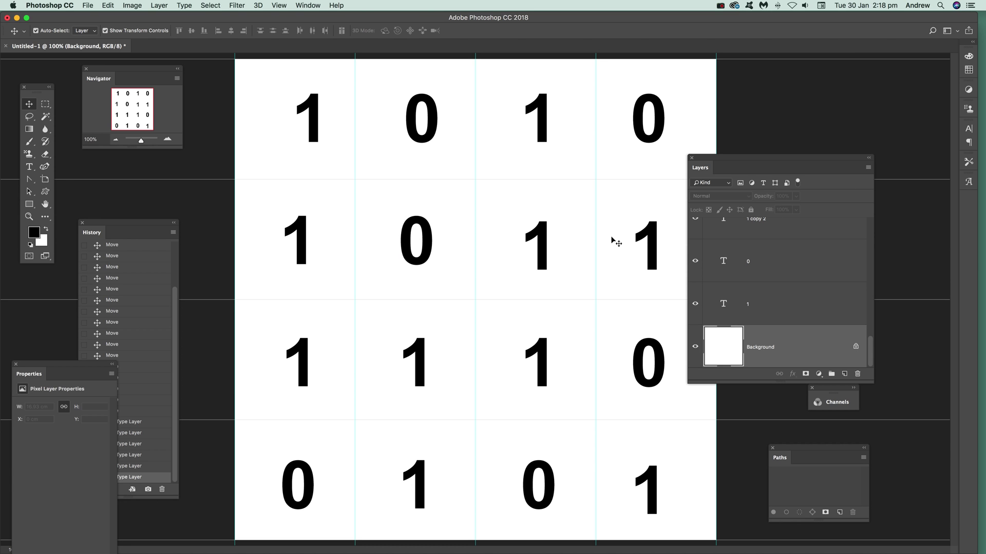
pyautogui.click(857, 376)
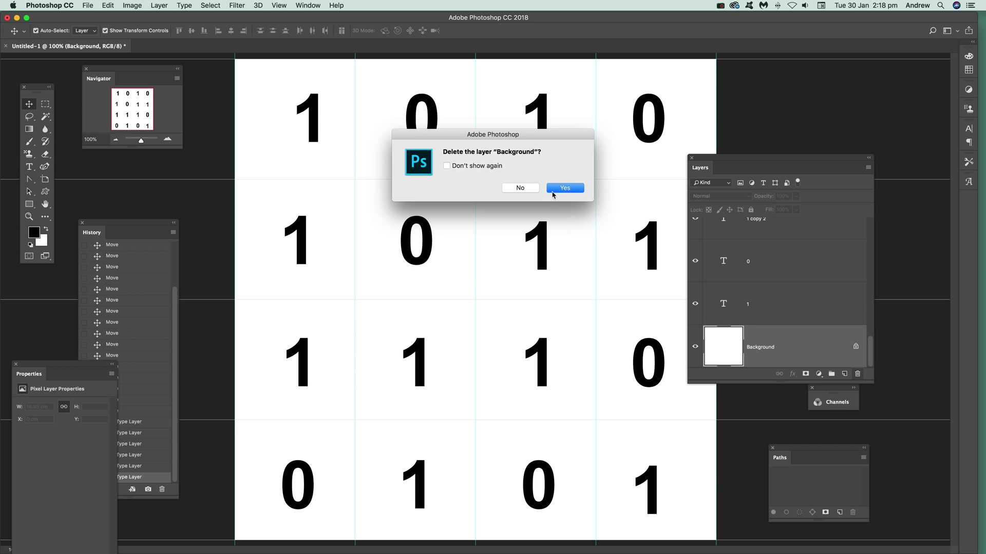
pyautogui.click(553, 194)
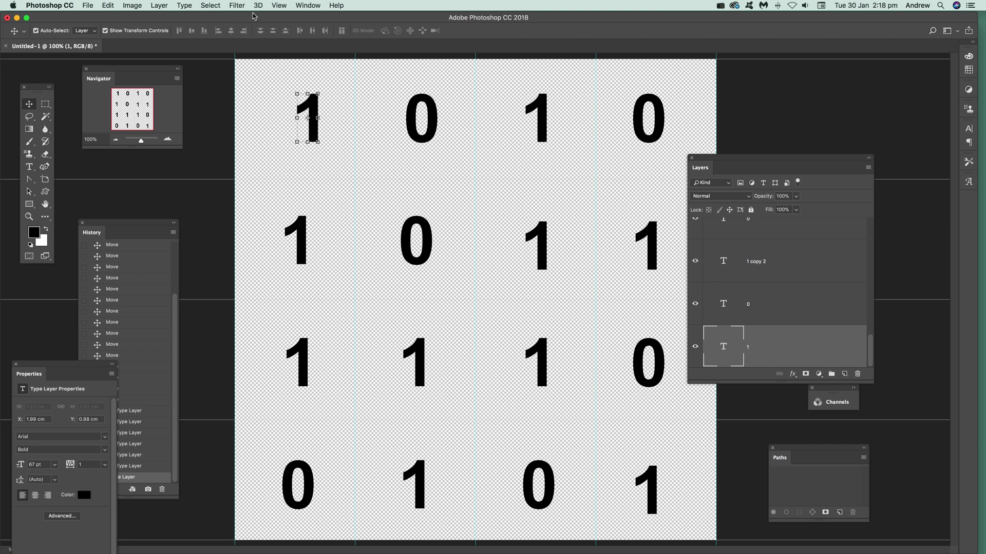
# Step: Select the whole canvas and define it as the pattern 'Pattern 101'
pyautogui.click(218, 6)
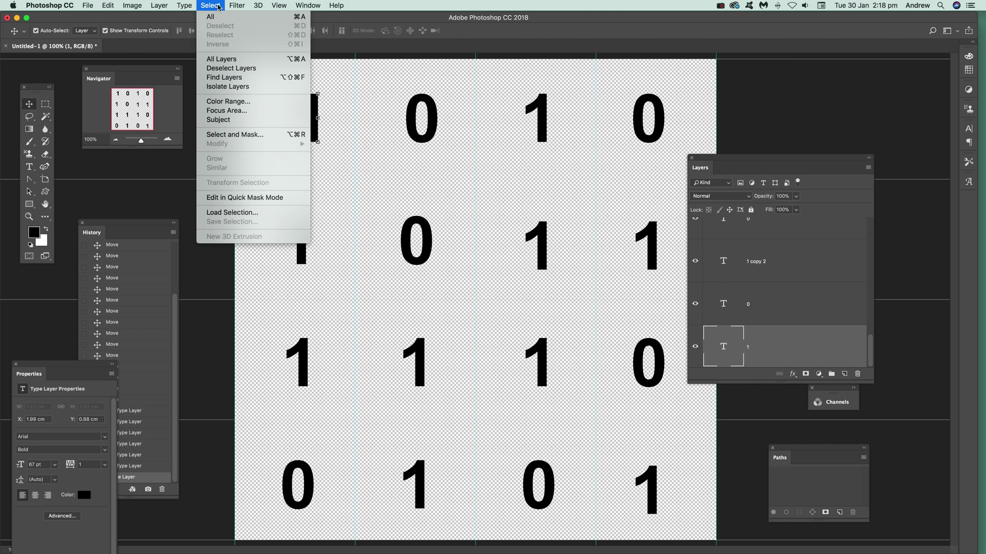
pyautogui.click(219, 15)
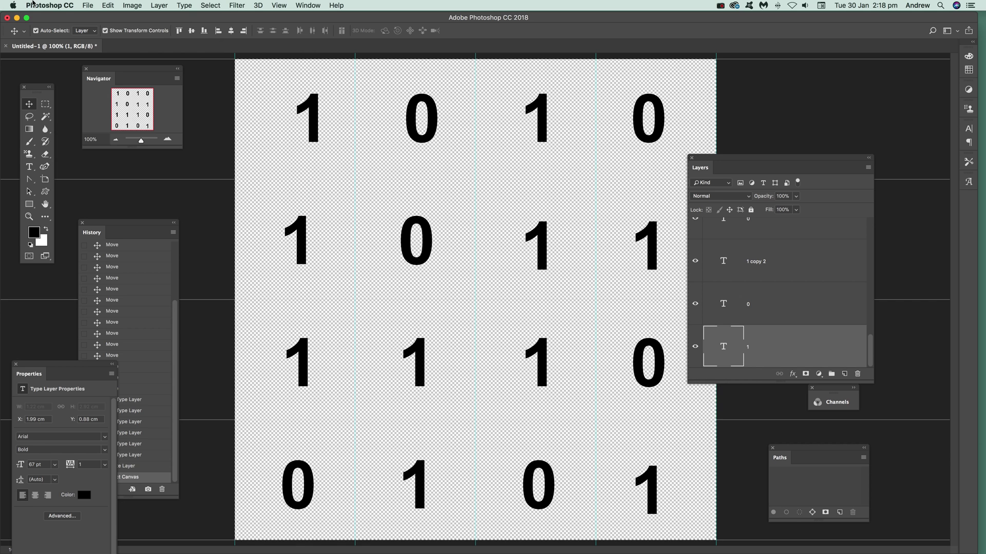
pyautogui.click(104, 10)
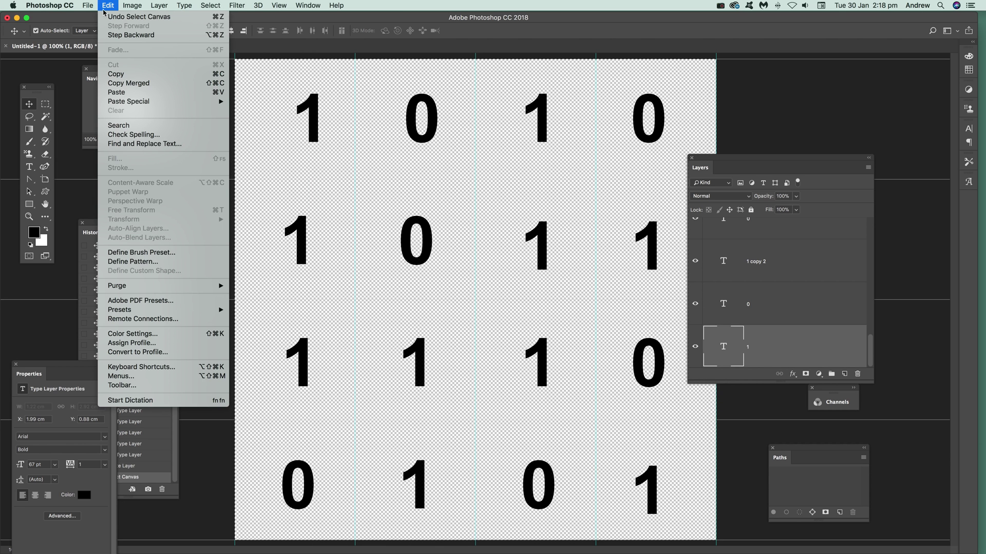
pyautogui.click(132, 262)
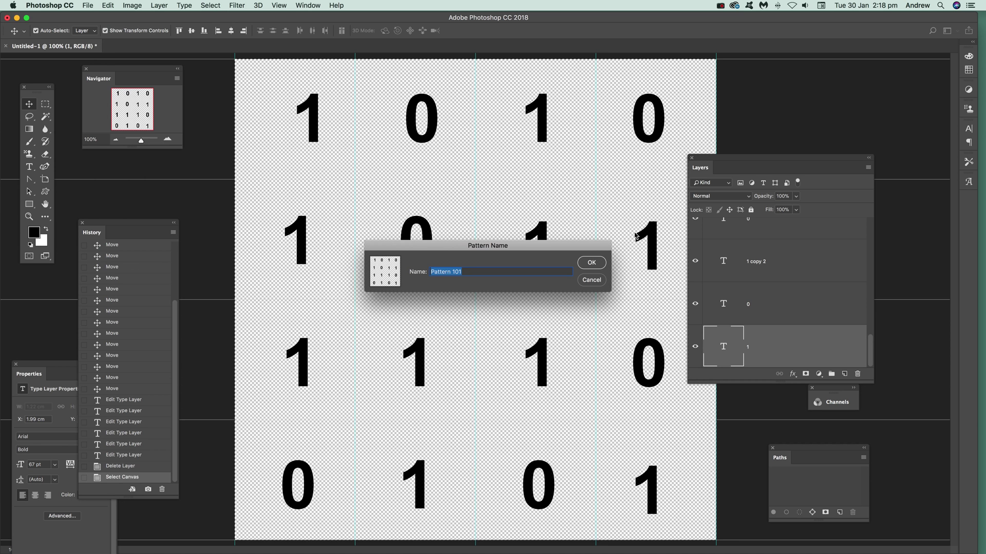
pyautogui.click(591, 263)
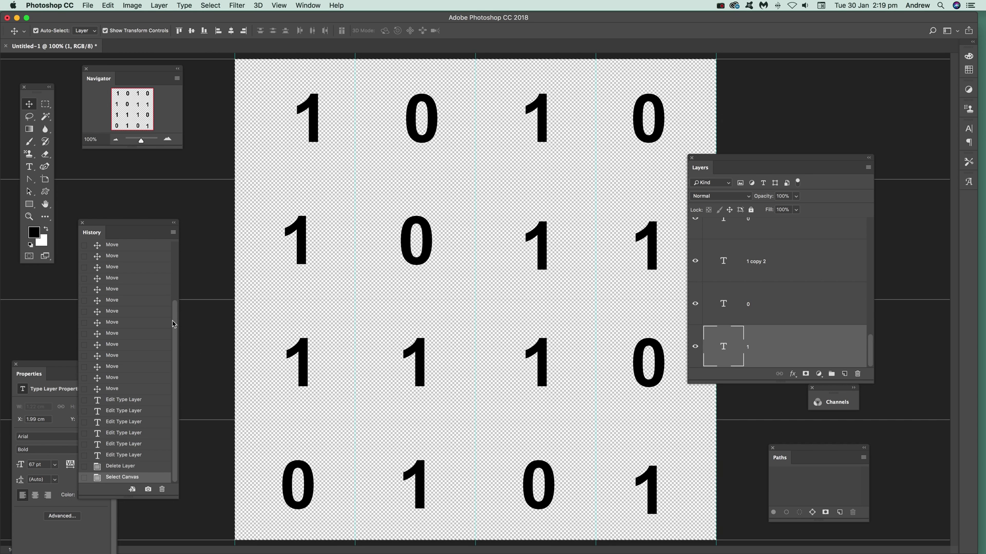
# Step: Revert to the blank New history state and start a new Pattern fill layer
pyautogui.scroll(10, 133, 308)
pyautogui.click(127, 266)
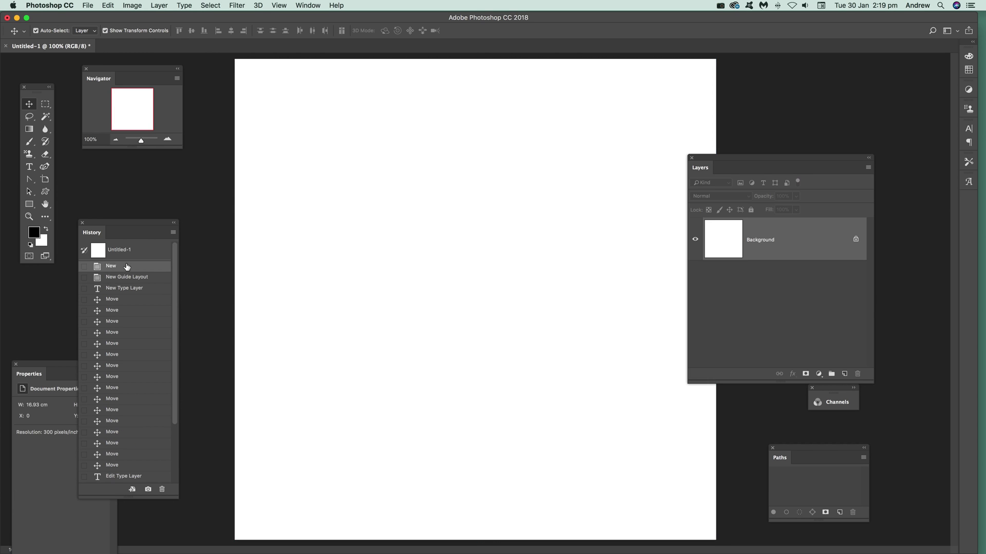
pyautogui.click(159, 5)
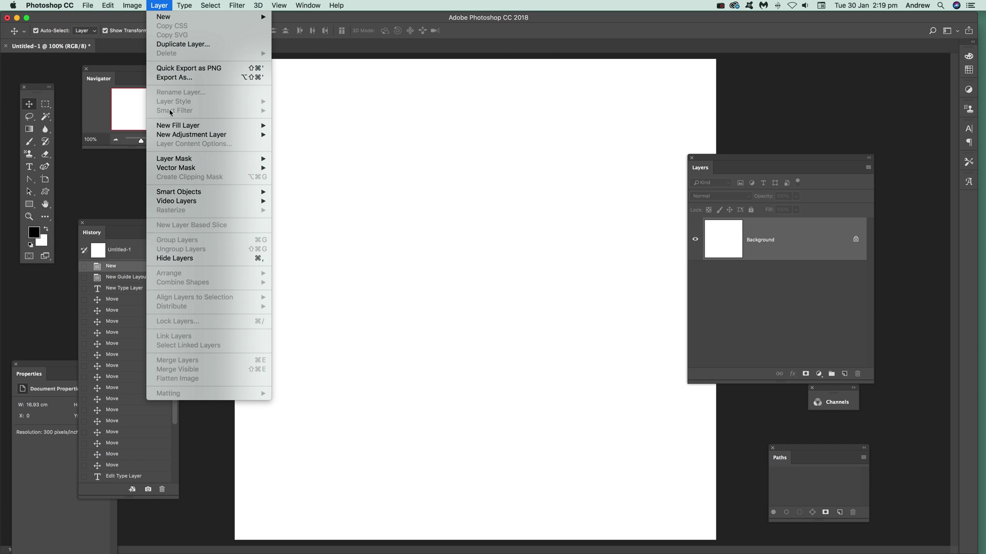
pyautogui.moveTo(174, 128)
pyautogui.click(312, 149)
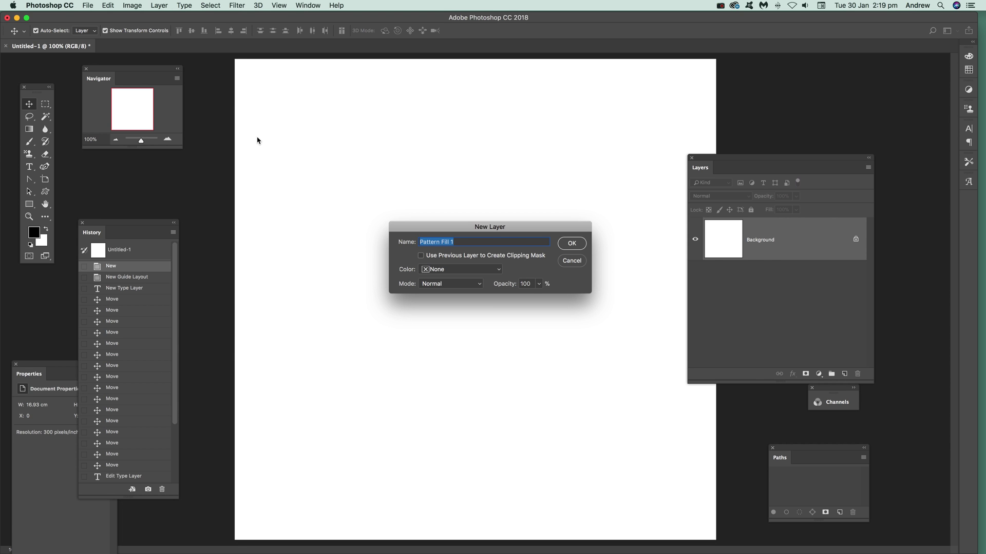
# Step: Create Pattern Fill 1 tiling the digit pattern at 7% scale
pyautogui.click(572, 244)
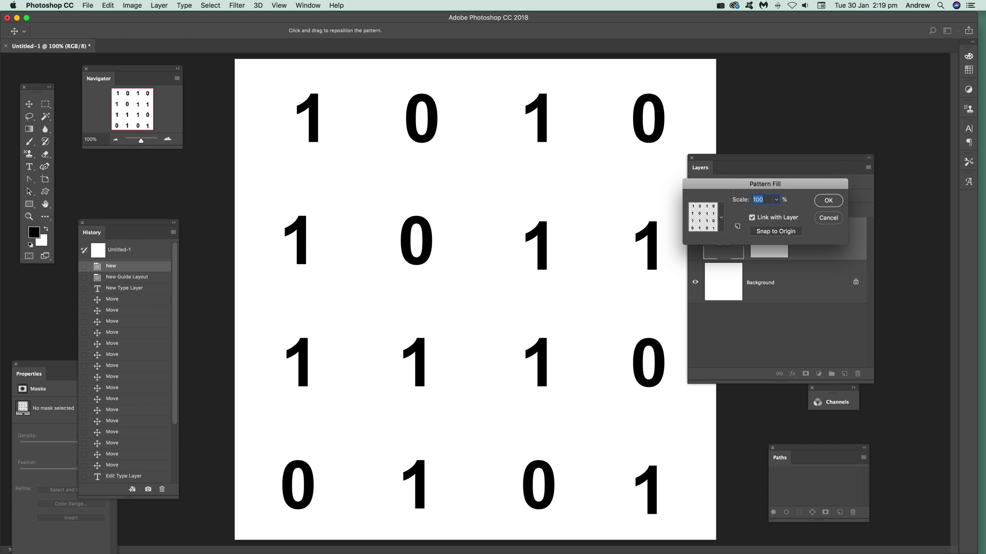
pyautogui.write('25')
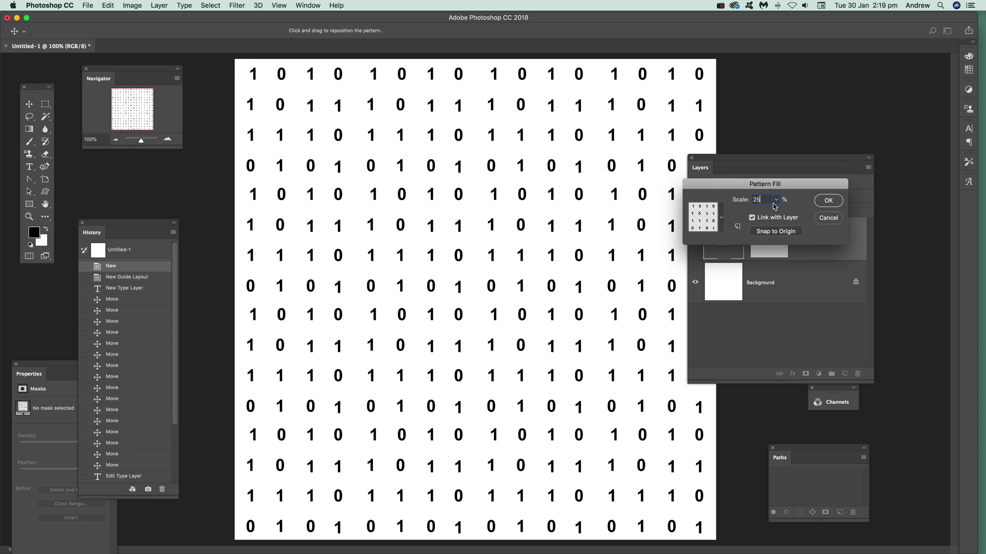
pyautogui.doubleClick(755, 199)
pyautogui.write('5')
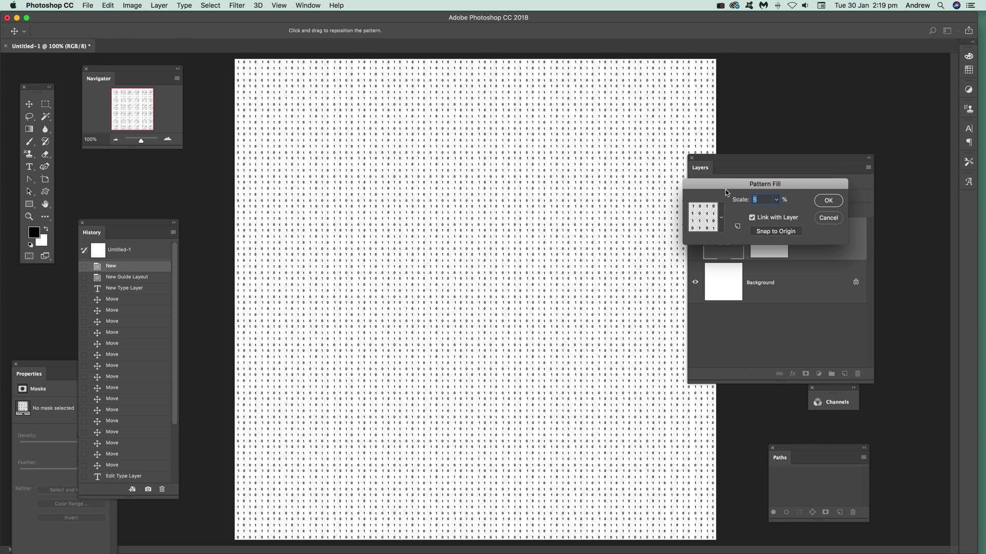
pyautogui.write('7')
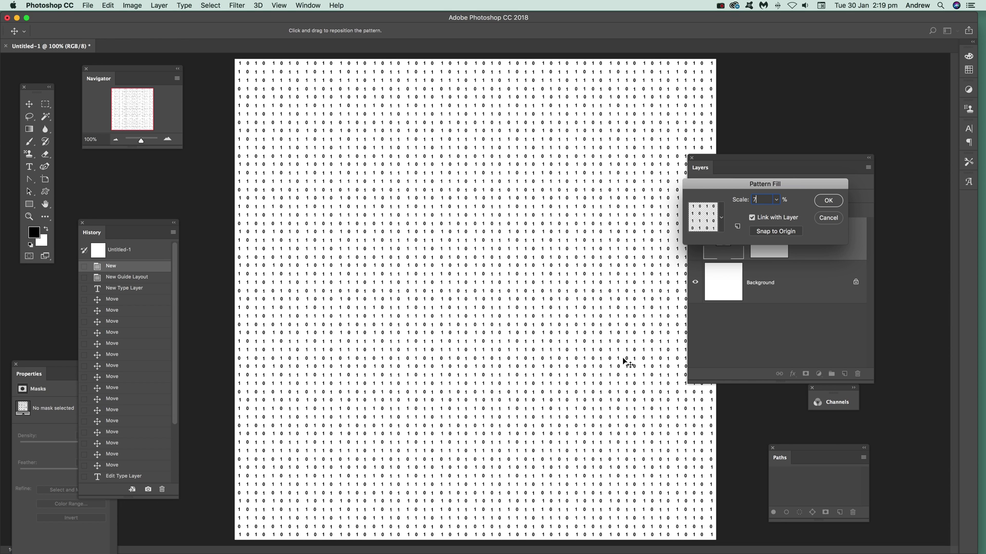
pyautogui.click(828, 200)
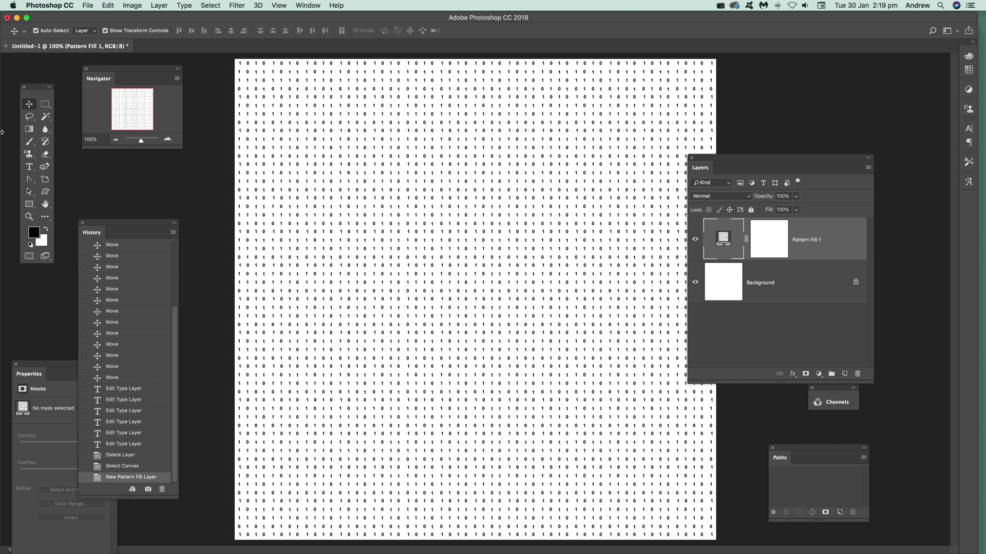